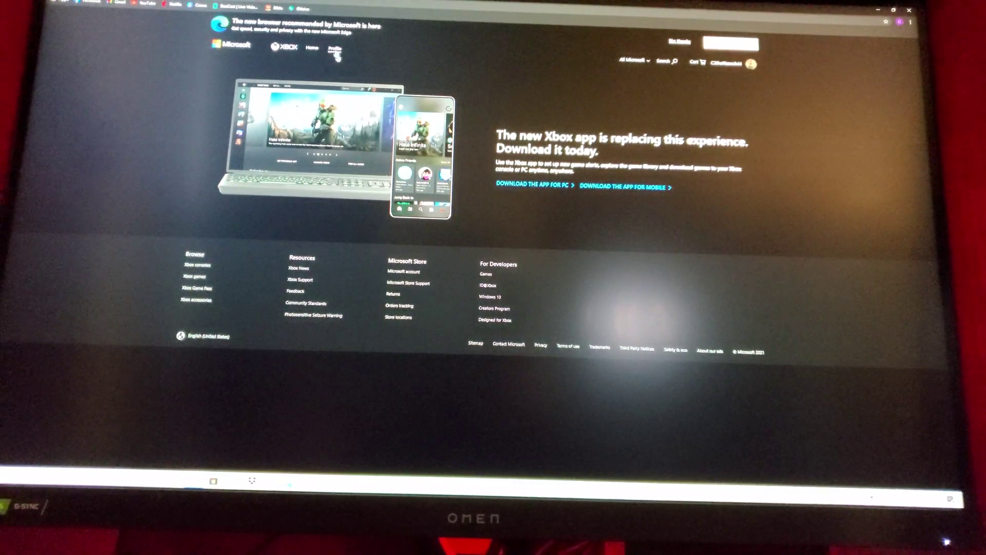
Go to Xbox settings through the profile avatar's settings submenu
click(752, 65)
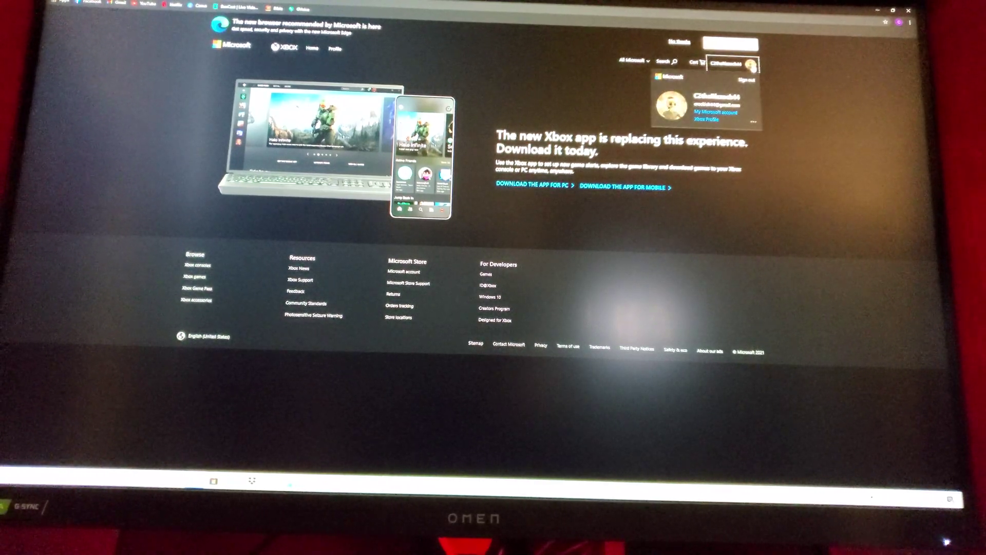
click(757, 123)
click(727, 100)
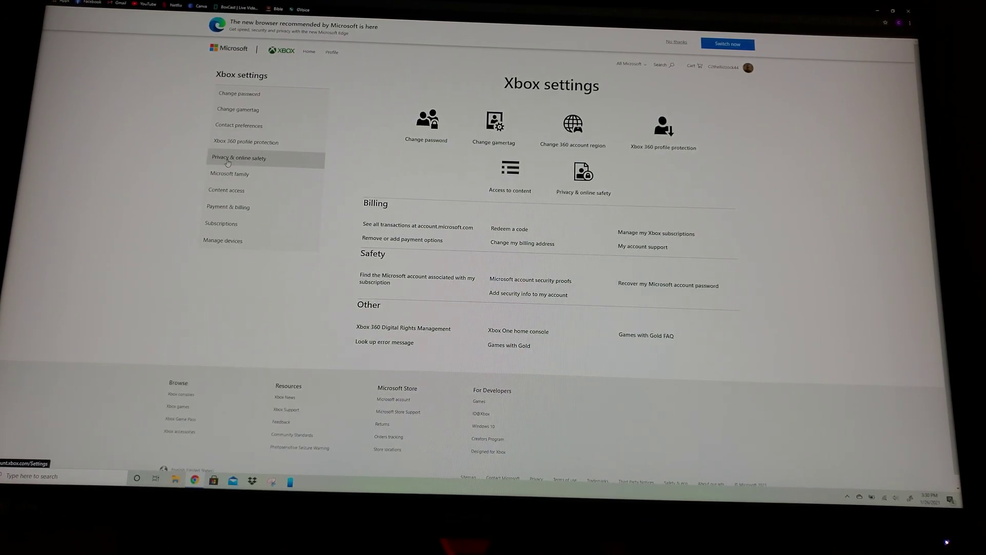
Show Privacy & online safety and select the child's gamerpic
click(246, 160)
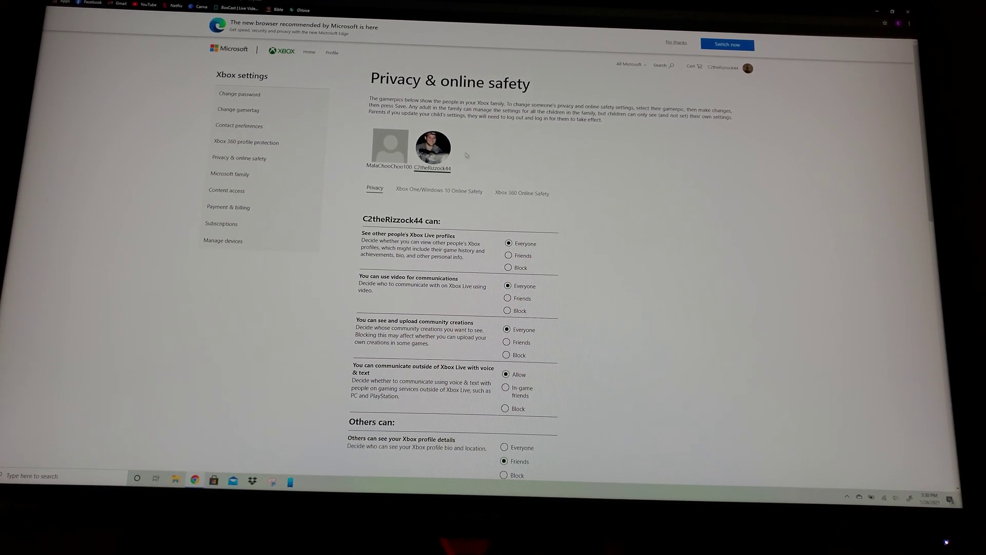
click(393, 151)
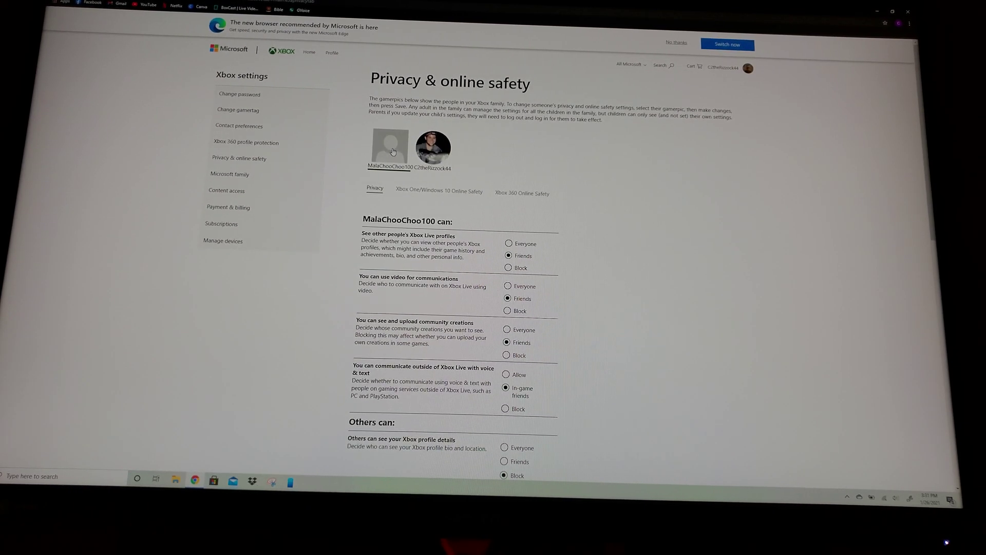
Display the child's Xbox One/Windows 10 Online Safety tab to reach 'You can add friends'
click(461, 192)
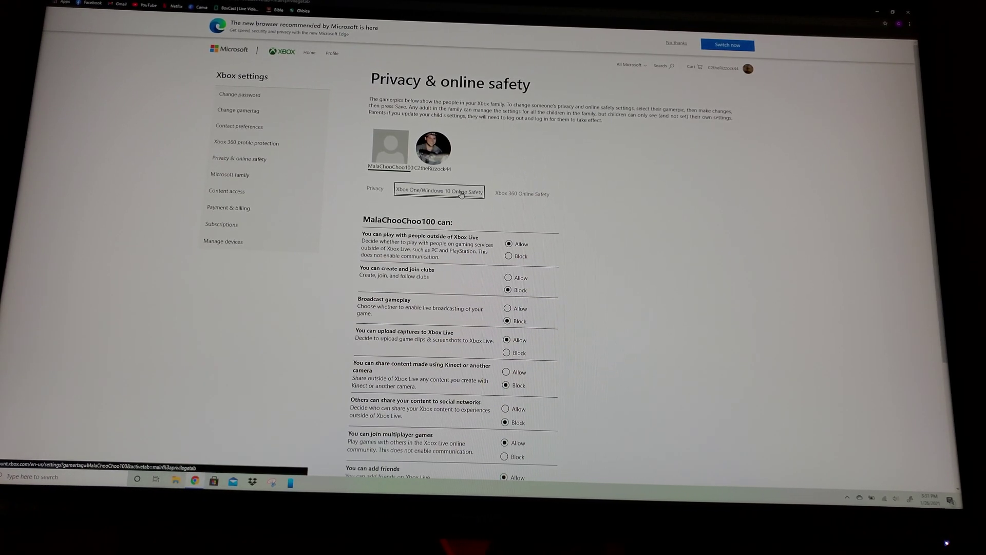
scroll(460, 192, down, 3)
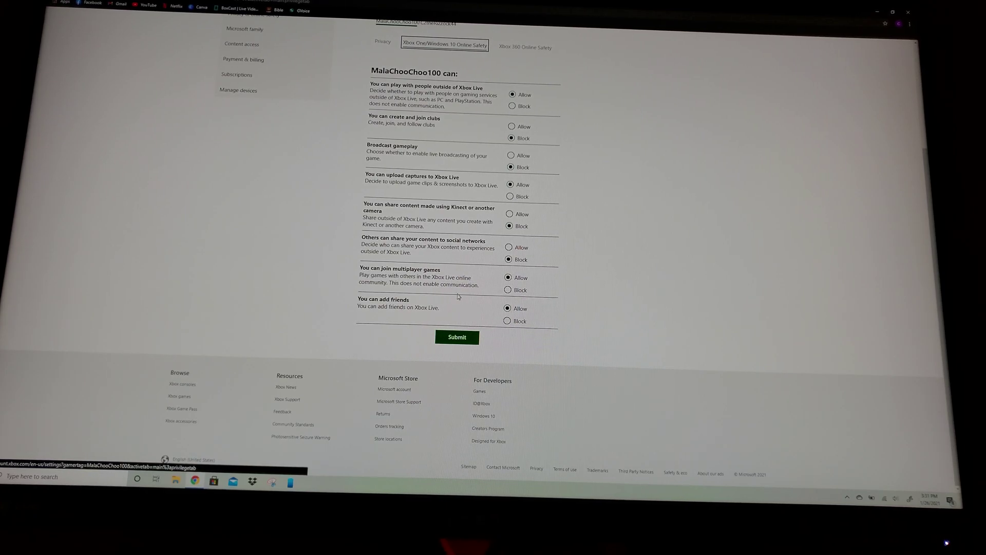
scroll(497, 294, up, 5)
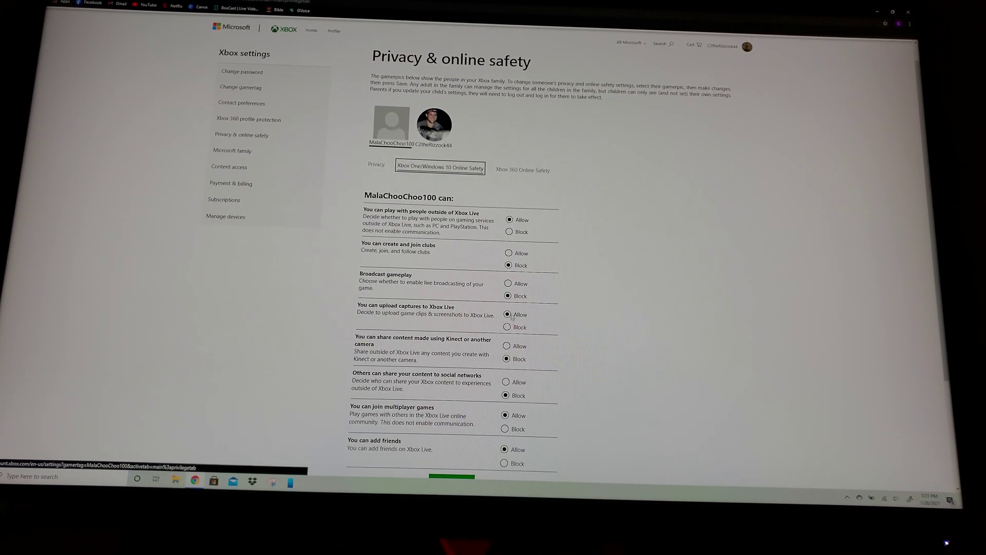
scroll(500, 323, down, 3)
scroll(500, 324, up, 1)
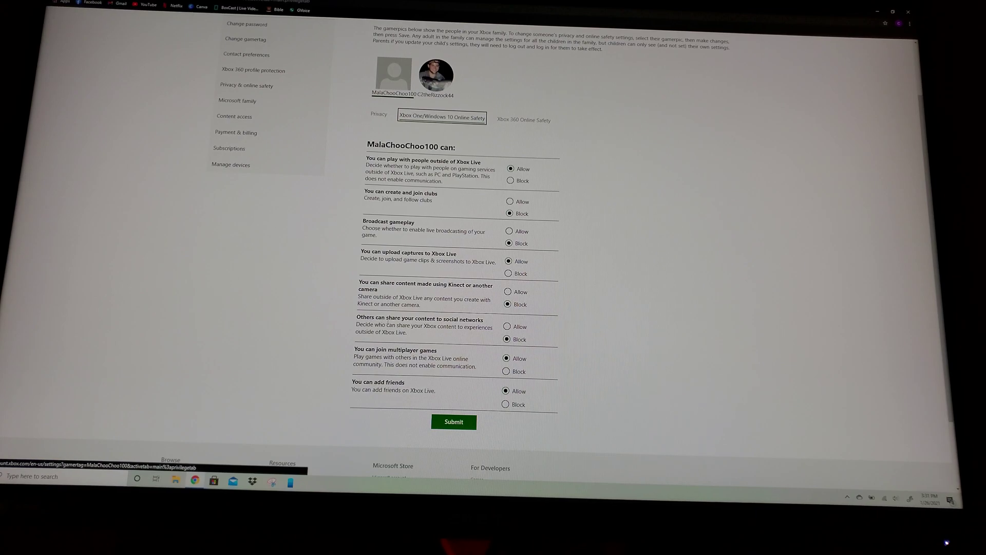